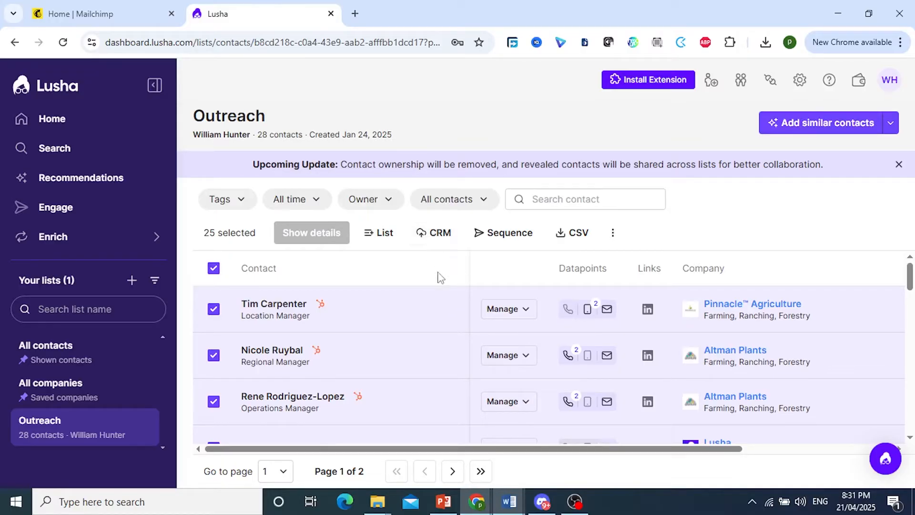
# Export the selected contacts of the Outreach list to CSV and switch to Mailchimp.
pyautogui.click(573, 240)
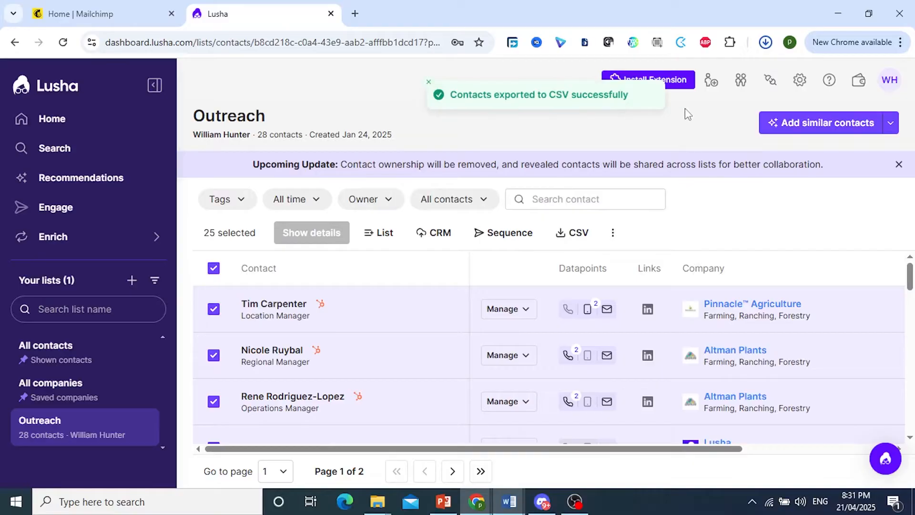
pyautogui.click(118, 6)
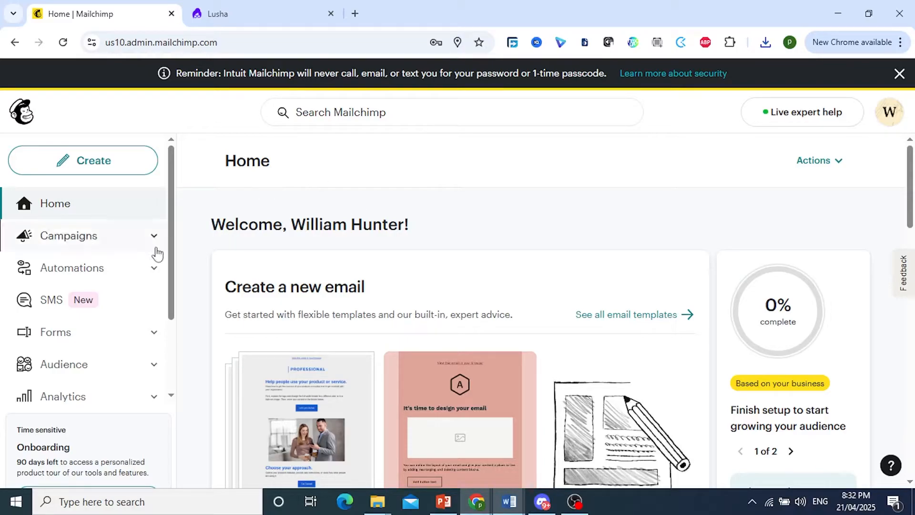
pyautogui.scroll(-2, 155, 253)
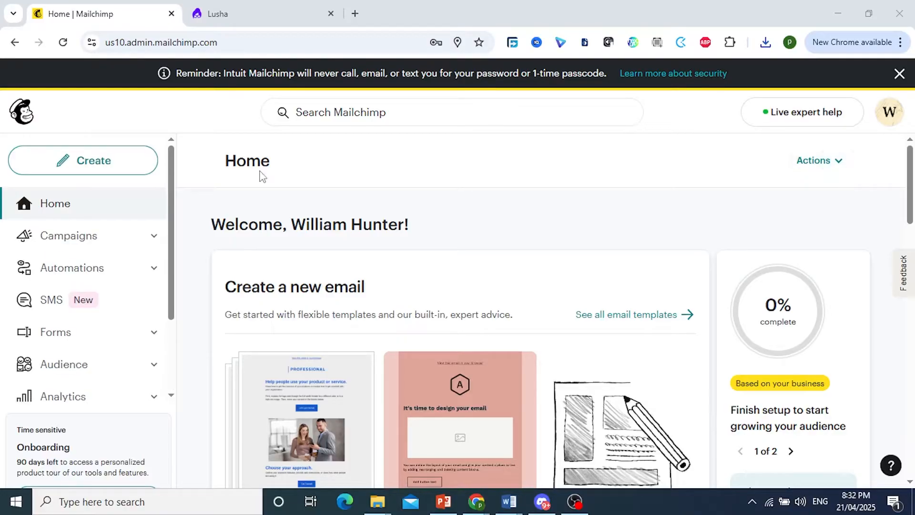
# Start a contact import in Mailchimp and choose to upload a file as the import method.
pyautogui.click(821, 163)
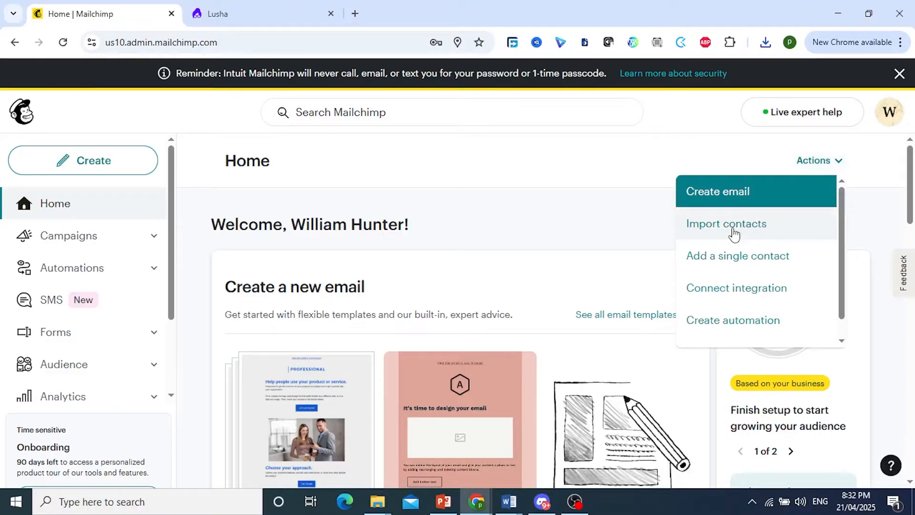
pyautogui.click(707, 232)
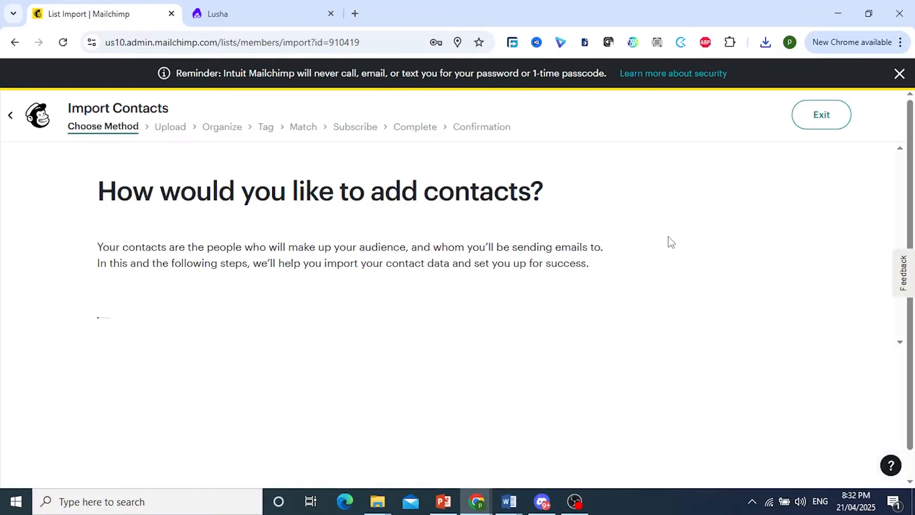
pyautogui.scroll(-1, 351, 217)
pyautogui.scroll(1, 275, 212)
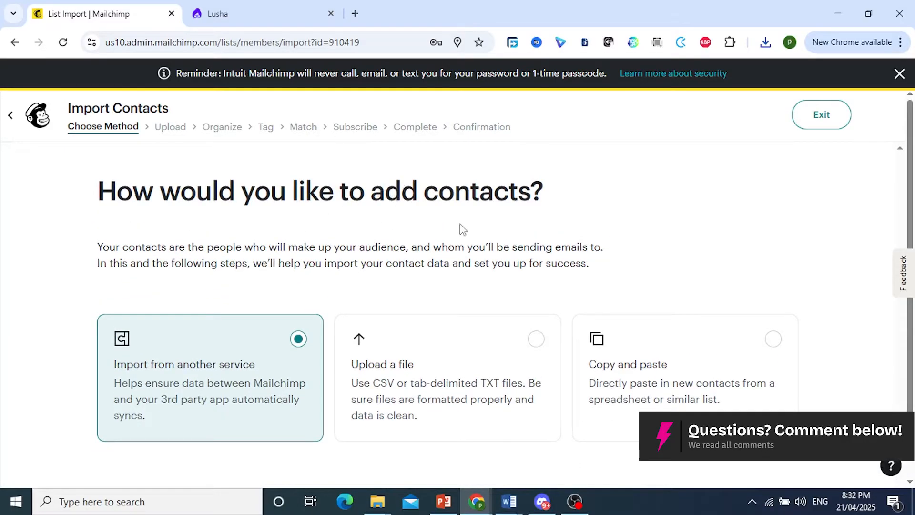
pyautogui.scroll(-1, 517, 377)
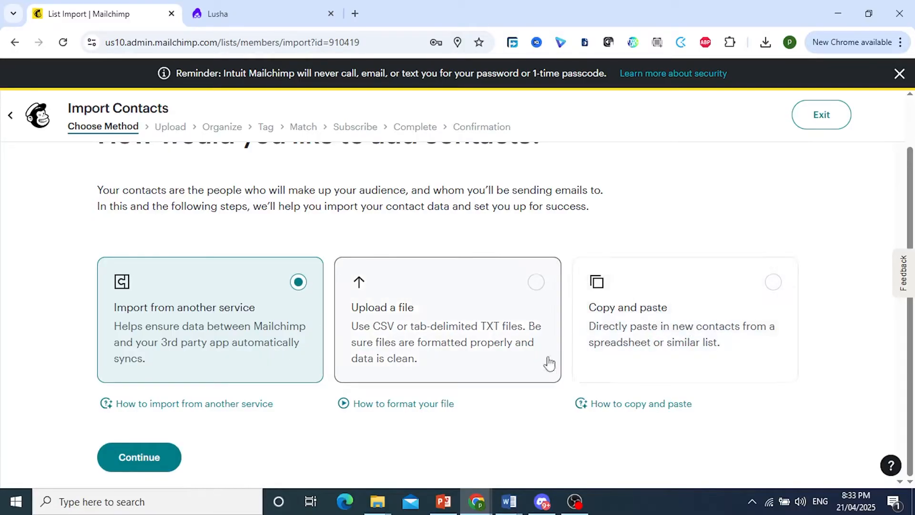
pyautogui.click(499, 317)
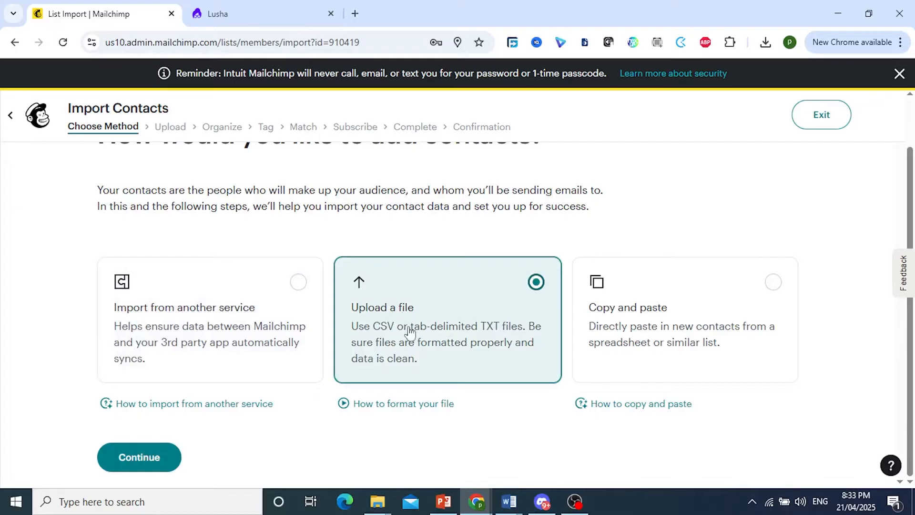
pyautogui.click(134, 465)
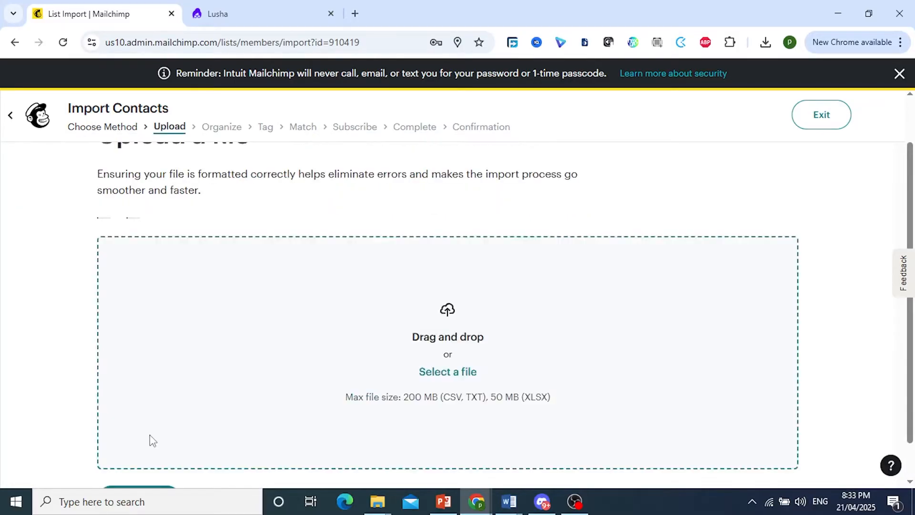
# Upload "Export_Contacts_Apr 21, 2025.csv" from the Downloads folder and continue to organizing the contacts.
pyautogui.scroll(-1, 480, 285)
pyautogui.scroll(1, 516, 293)
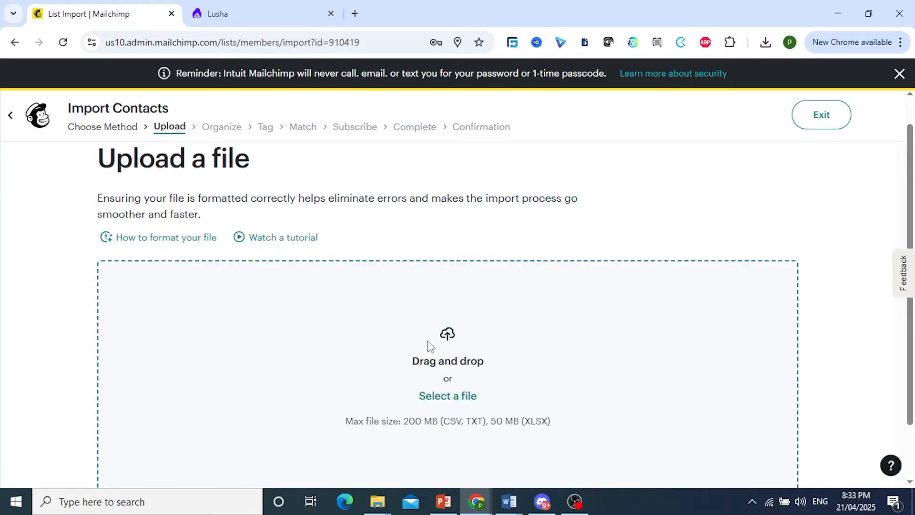
pyautogui.click(683, 501)
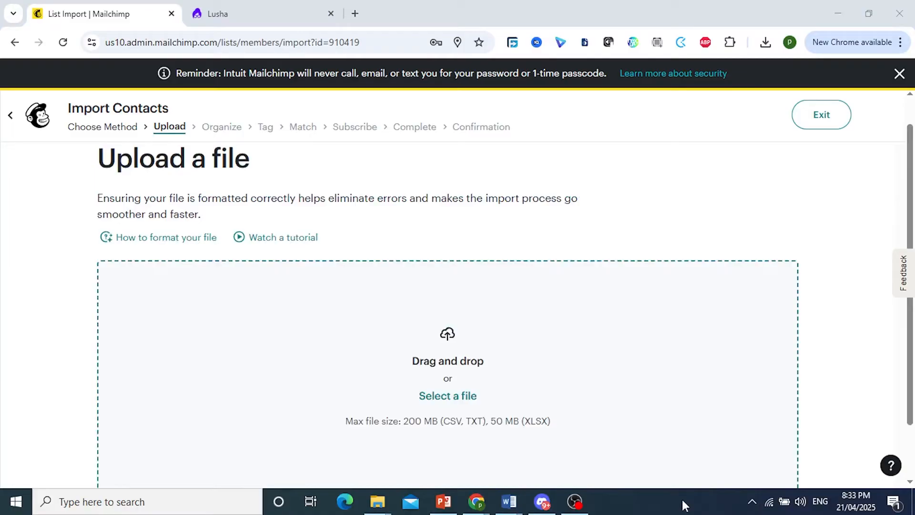
pyautogui.hotkey('alt', 'Tab')
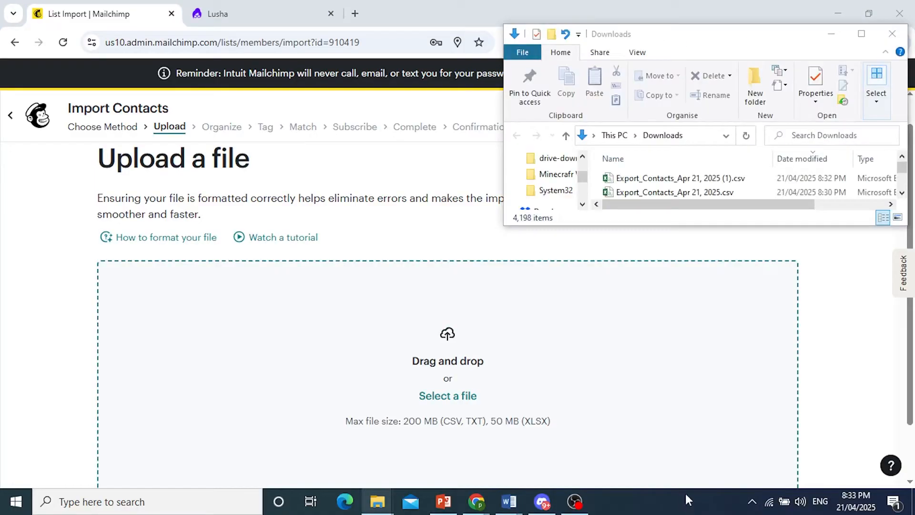
pyautogui.click(651, 193)
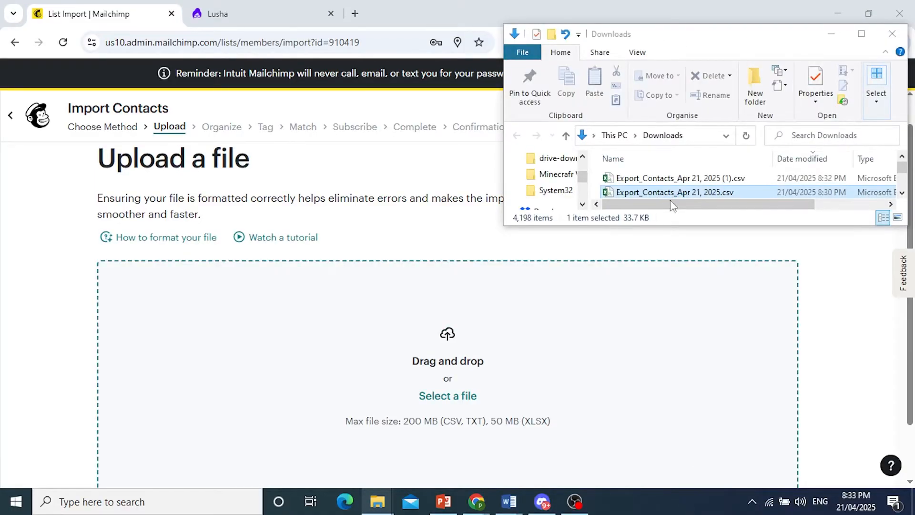
pyautogui.moveTo(670, 190); pyautogui.dragTo(444, 371)
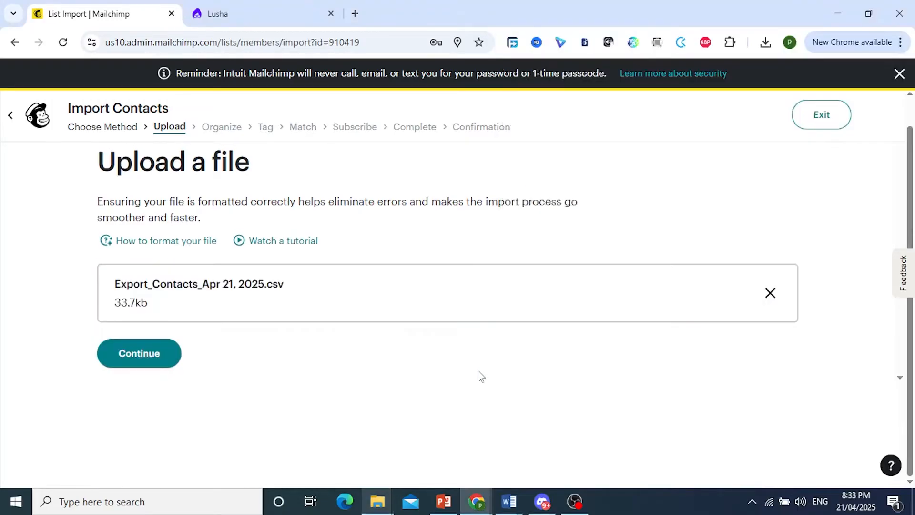
pyautogui.click(145, 365)
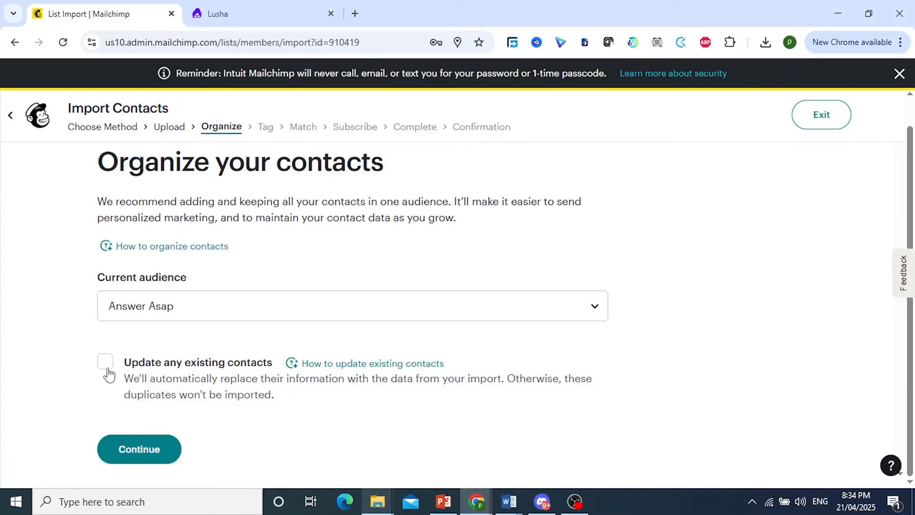
# Keep the Answer Asap audience without updating existing contacts and tag the imported contacts as Customer.
pyautogui.click(161, 460)
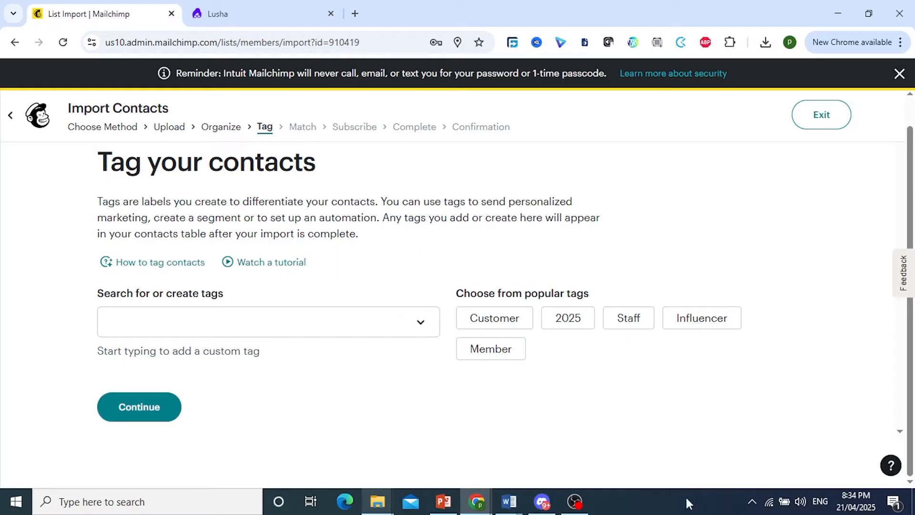
pyautogui.click(506, 319)
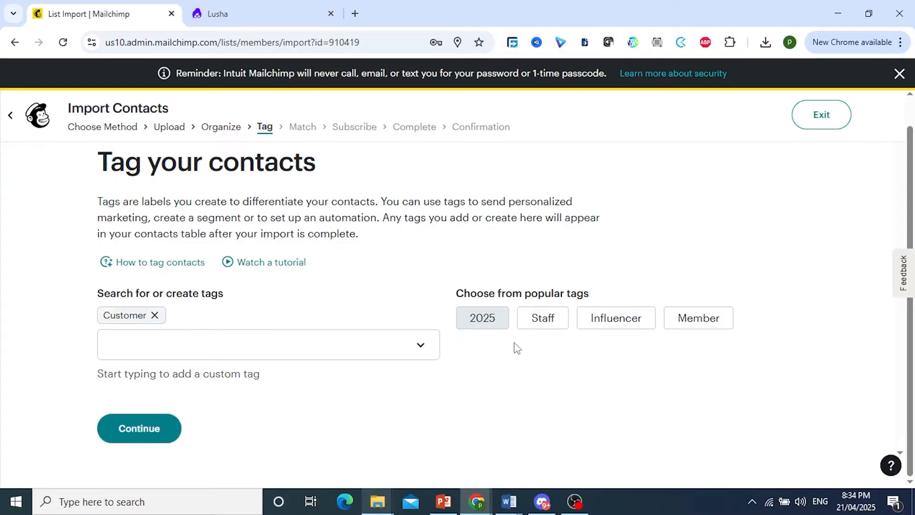
pyautogui.click(164, 426)
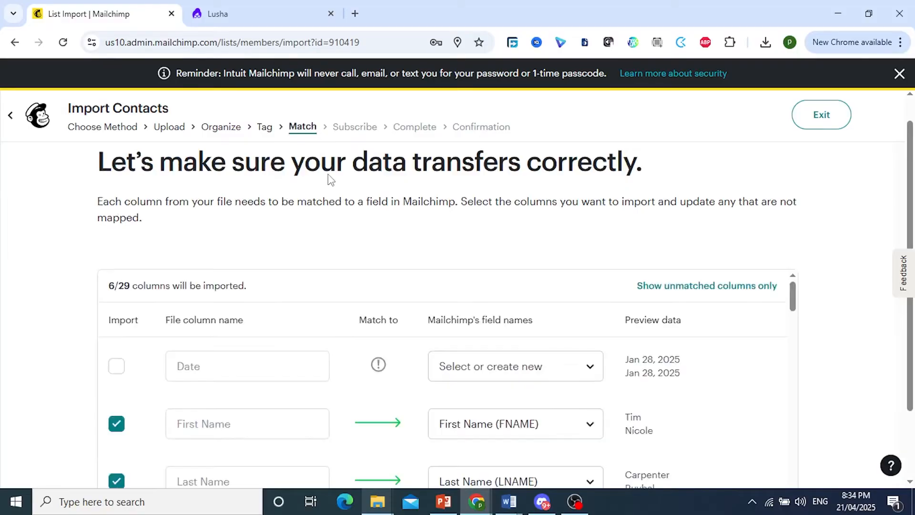
# Review how the file's columns match Mailchimp's fields through the whole list and accept the matching.
pyautogui.scroll(-2, 328, 190)
pyautogui.scroll(2, 327, 205)
pyautogui.click(675, 512)
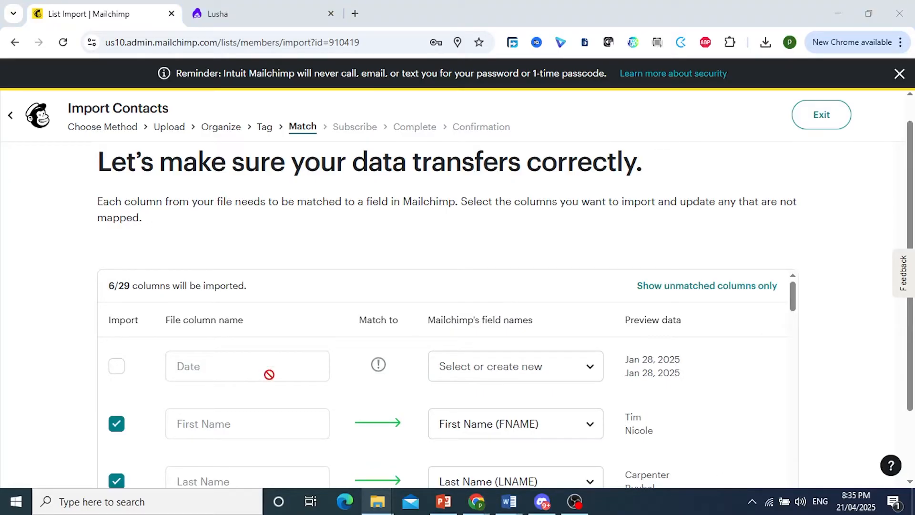
pyautogui.scroll(-1, 286, 362)
pyautogui.scroll(1, 263, 334)
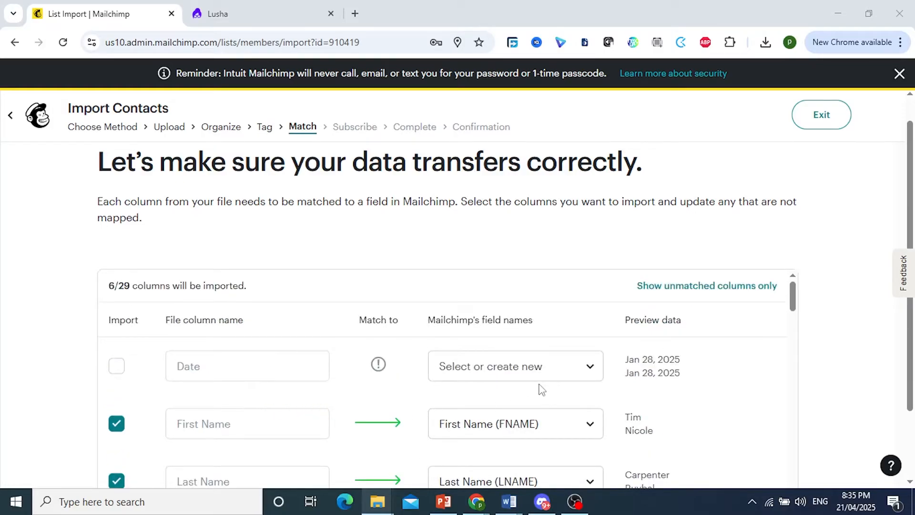
pyautogui.scroll(-1, 482, 404)
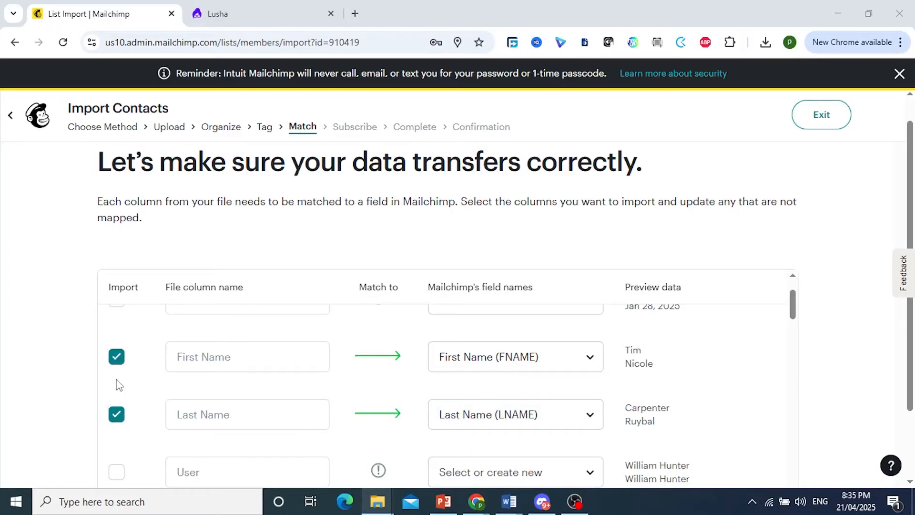
pyautogui.scroll(-3, 118, 383)
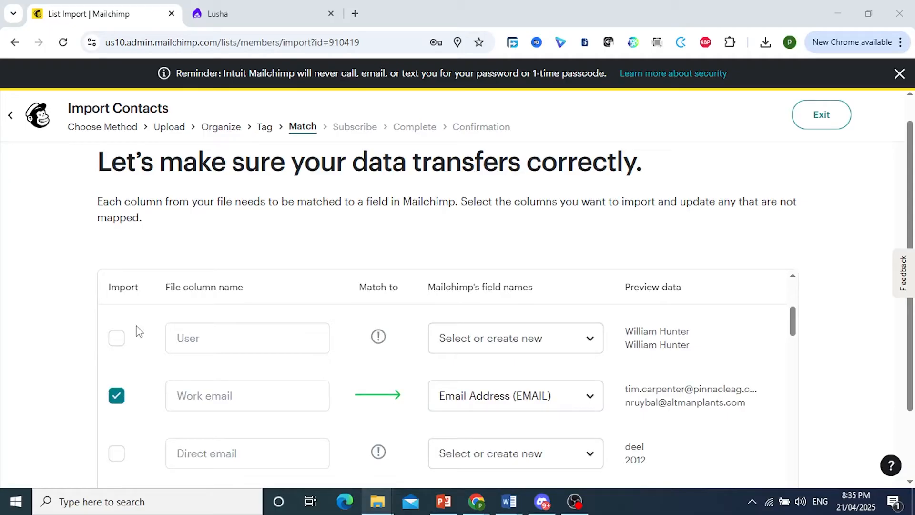
pyautogui.scroll(-1, 362, 382)
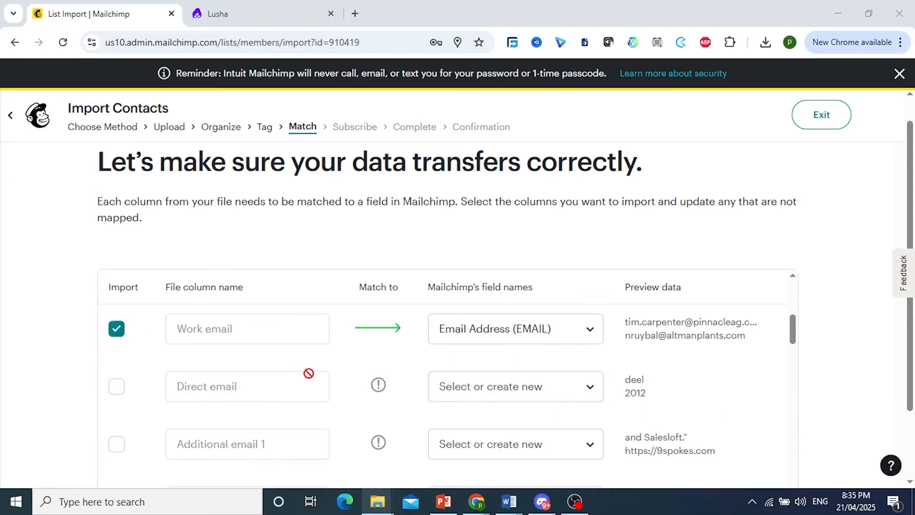
pyautogui.scroll(-3, 384, 391)
pyautogui.scroll(-15, 387, 392)
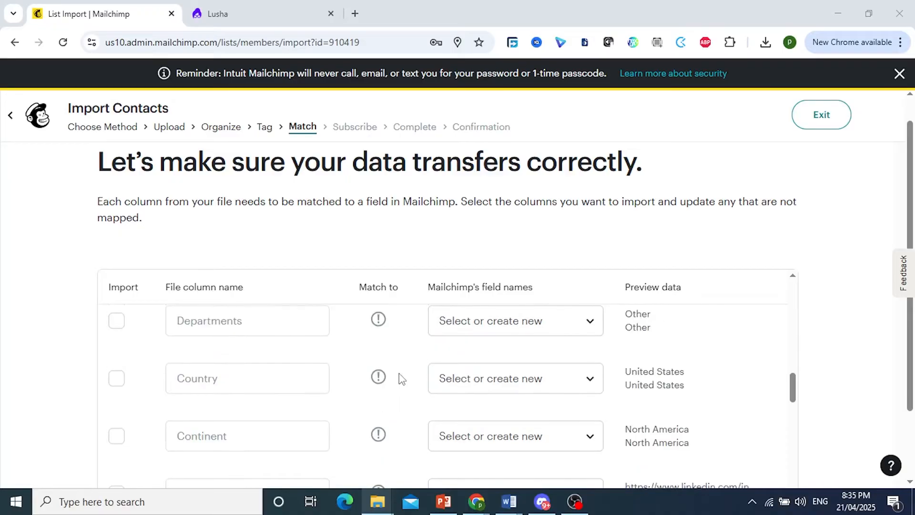
pyautogui.scroll(-5, 791, 385)
pyautogui.scroll(-2, 813, 384)
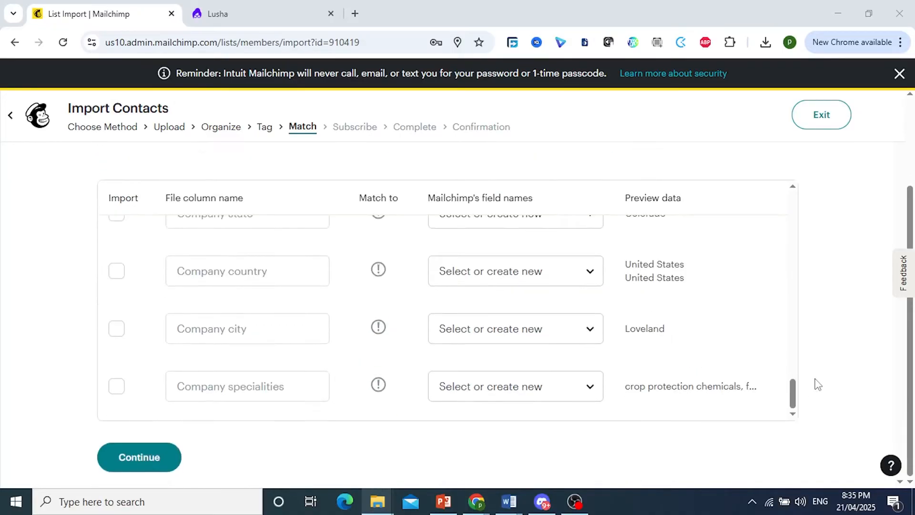
pyautogui.click(135, 459)
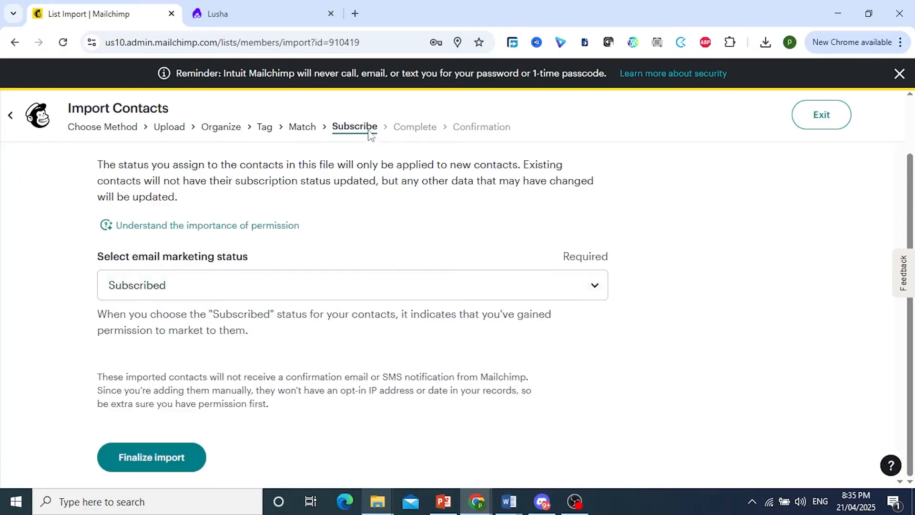
# Review the email marketing status options, keep Subscribed, and finalize the import settings.
pyautogui.click(681, 507)
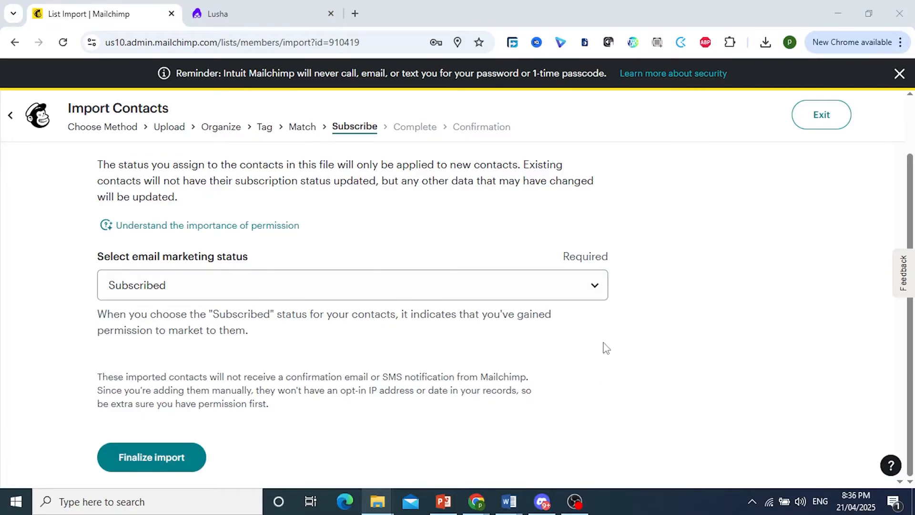
pyautogui.click(596, 286)
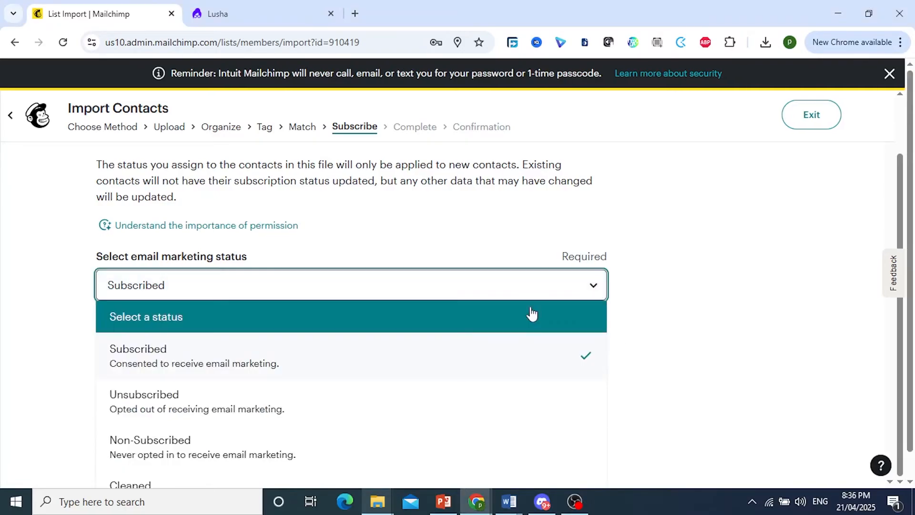
pyautogui.scroll(-1, 493, 348)
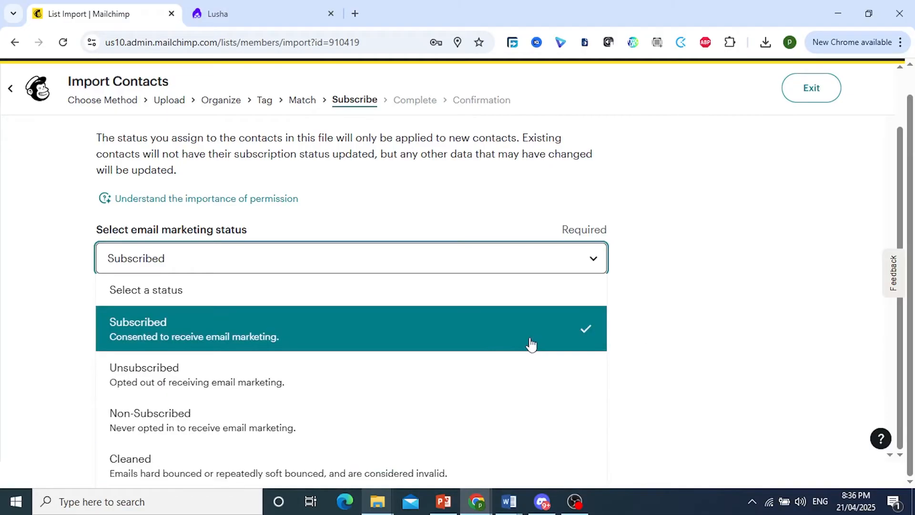
pyautogui.click(37, 324)
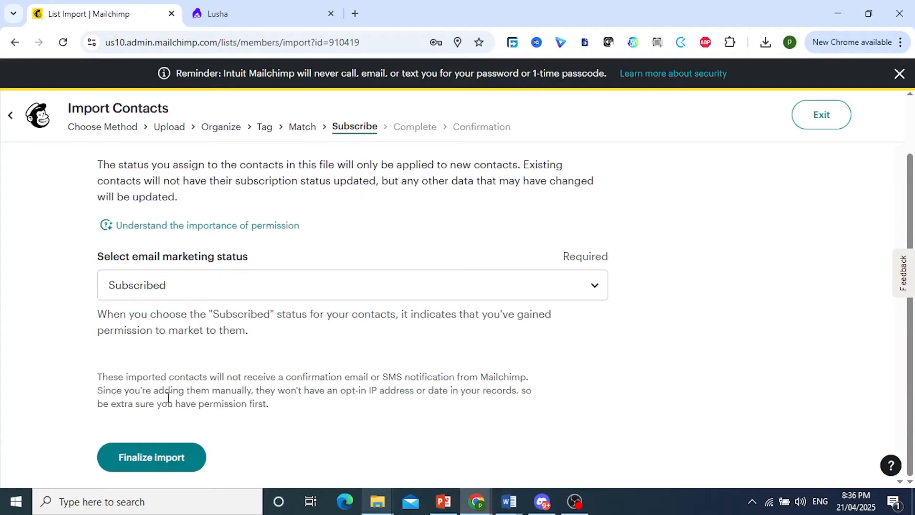
pyautogui.click(174, 456)
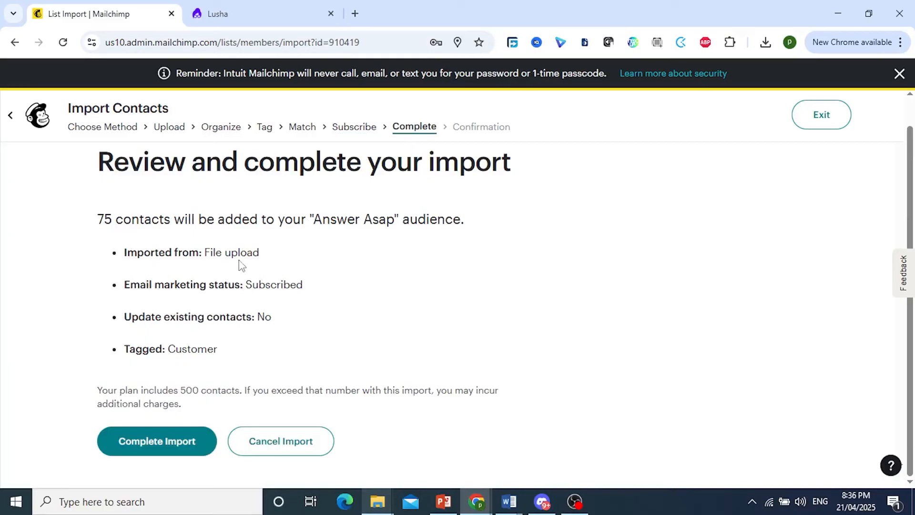
# Review the import summary and plan contact limit, and complete the import into the Answer Asap audience.
pyautogui.moveTo(95, 223); pyautogui.dragTo(412, 222)
pyautogui.click(307, 245)
pyautogui.click(168, 444)
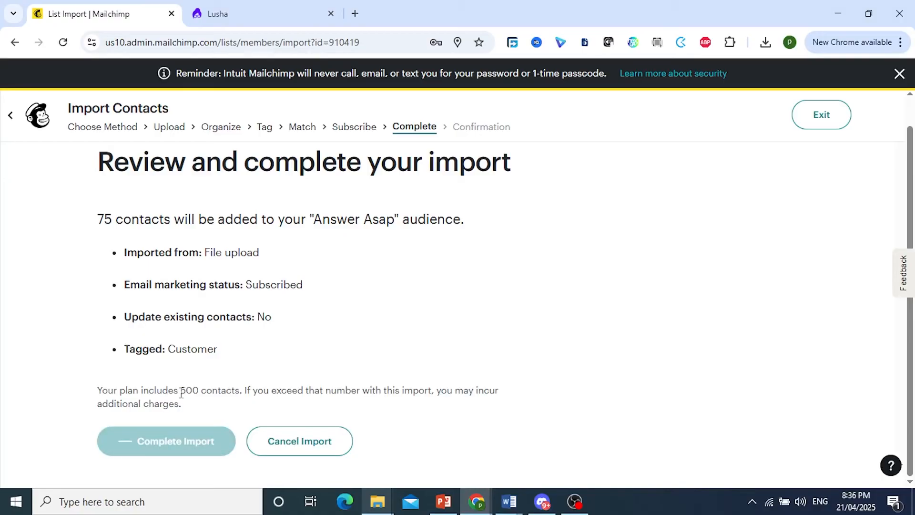
pyautogui.moveTo(182, 392); pyautogui.dragTo(228, 391)
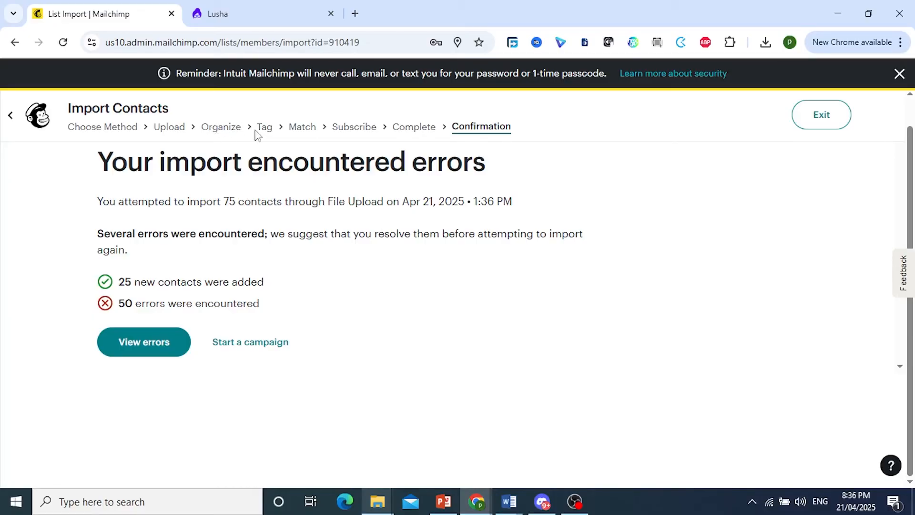
# Check how many new contacts were added and compare it with the number selected in Lusha's Outreach list.
pyautogui.moveTo(167, 284); pyautogui.dragTo(88, 287)
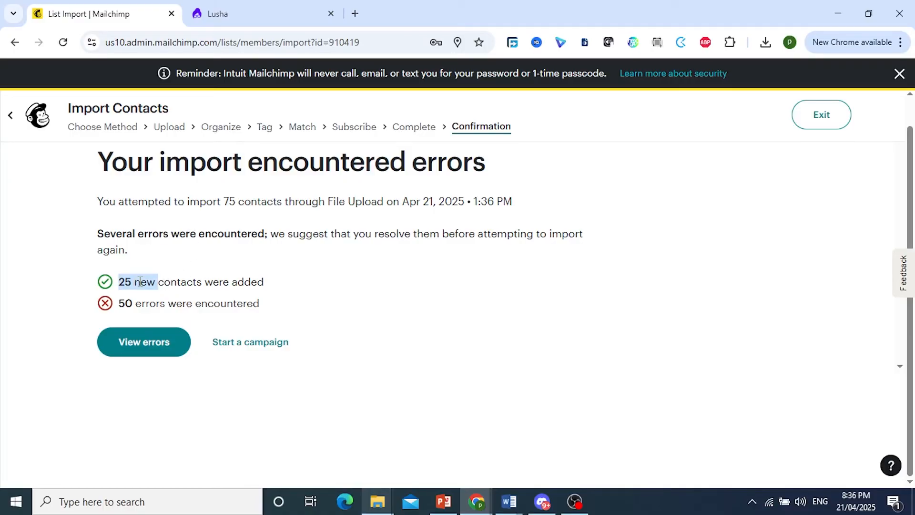
pyautogui.click(159, 267)
pyautogui.hotkey('ctrl', 'Tab')
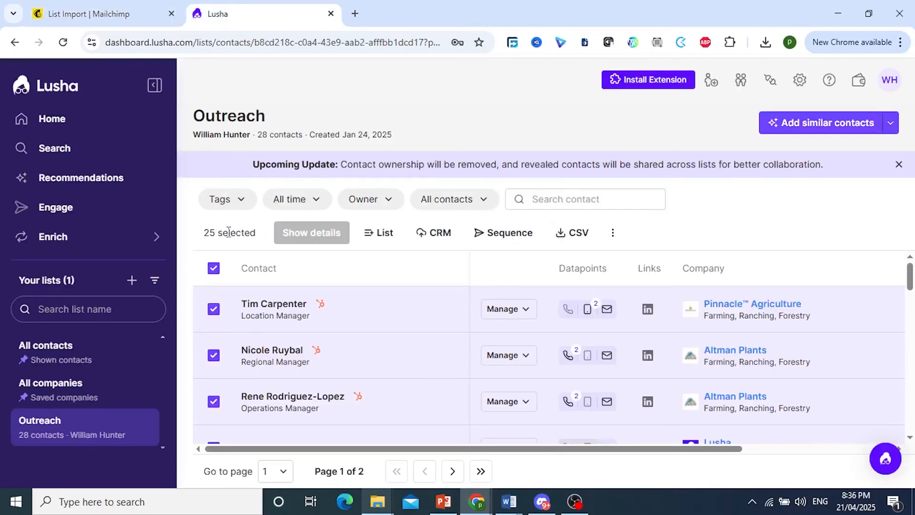
# Highlight the selected-contact count in Lusha's Outreach list and check it against the new contacts in Mailchimp's import confirmation.
pyautogui.tripleClick(228, 232)
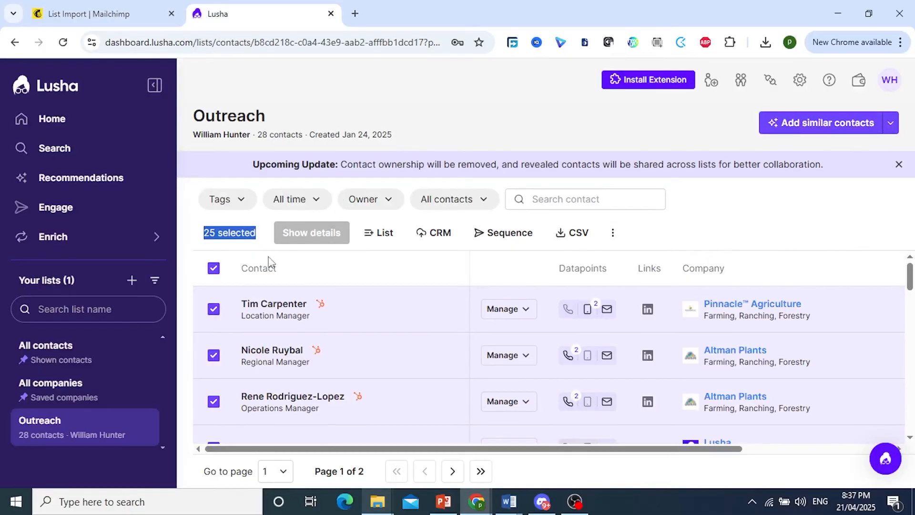
pyautogui.hotkey('ctrl', 'Tab')
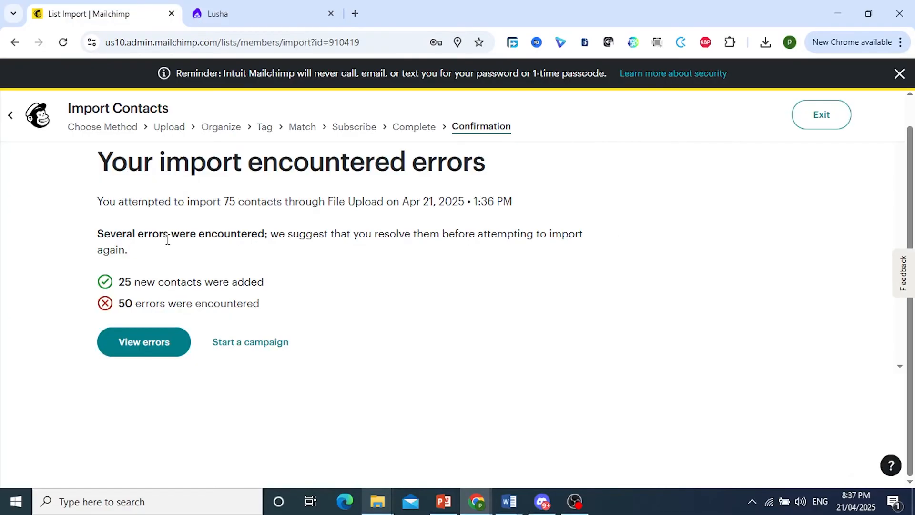
pyautogui.moveTo(276, 288)
pyautogui.mouseDown()
pyautogui.moveTo(114, 286)
pyautogui.moveTo(266, 284)
pyautogui.mouseUp()
pyautogui.click(177, 283)
pyautogui.click(250, 279)
# Open the import's error details and read why each group of email addresses could not be imported.
pyautogui.click(158, 347)
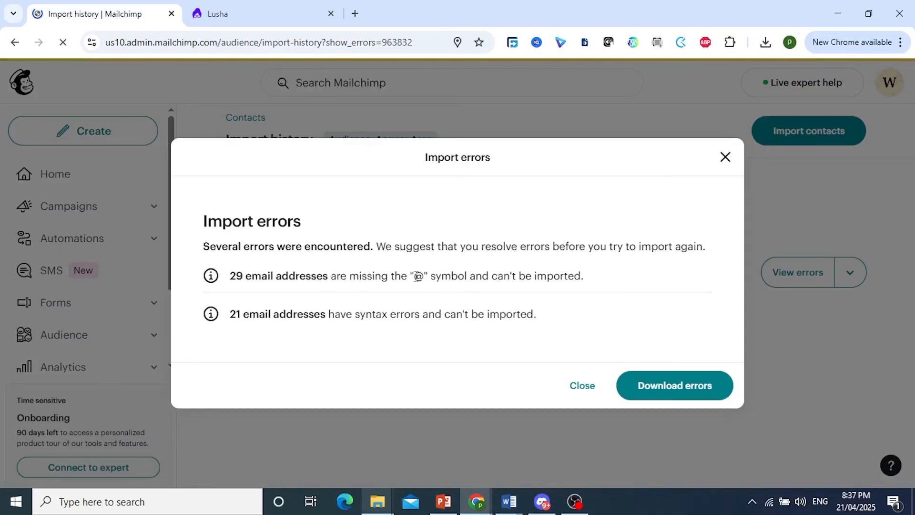
pyautogui.moveTo(411, 276); pyautogui.dragTo(589, 292)
pyautogui.click(310, 279)
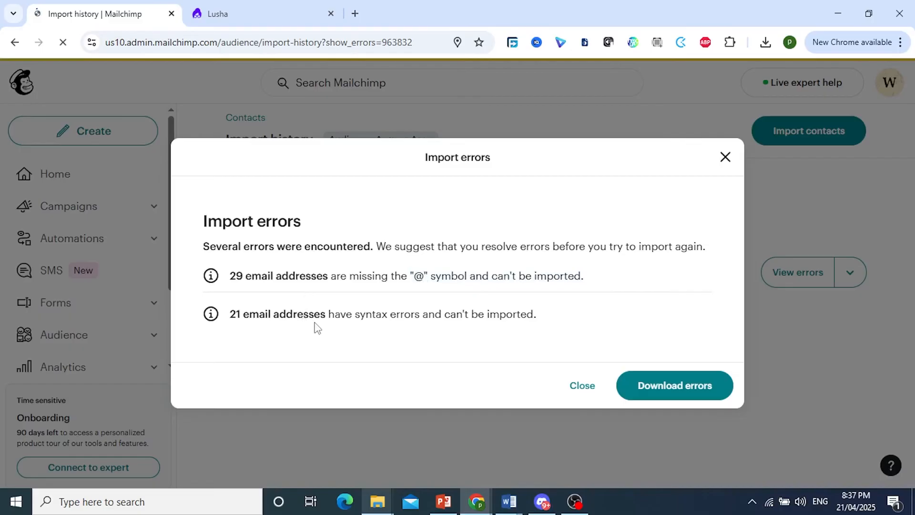
pyautogui.moveTo(231, 314); pyautogui.dragTo(559, 332)
pyautogui.click(386, 317)
pyautogui.click(563, 333)
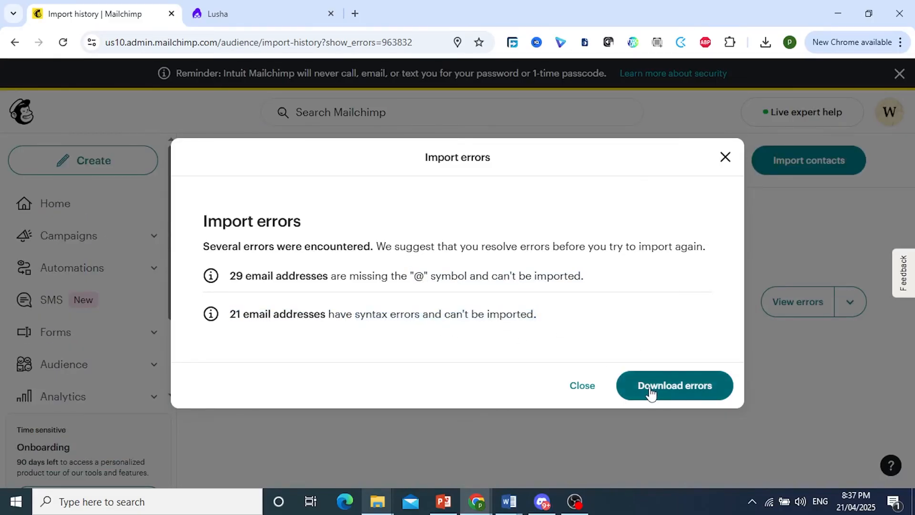
# Download the import error file, dismiss the notification, and reopen the error summary briefly before closing it.
pyautogui.click(652, 390)
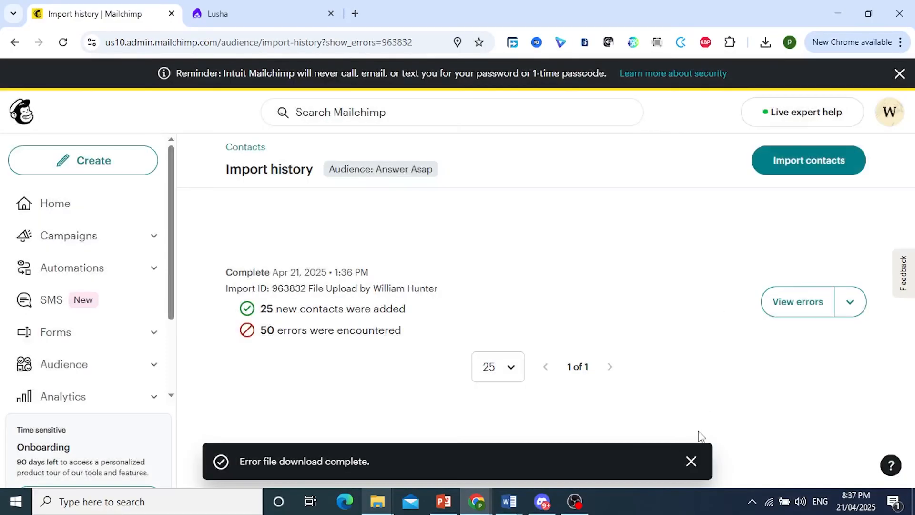
pyautogui.click(691, 461)
pyautogui.click(806, 310)
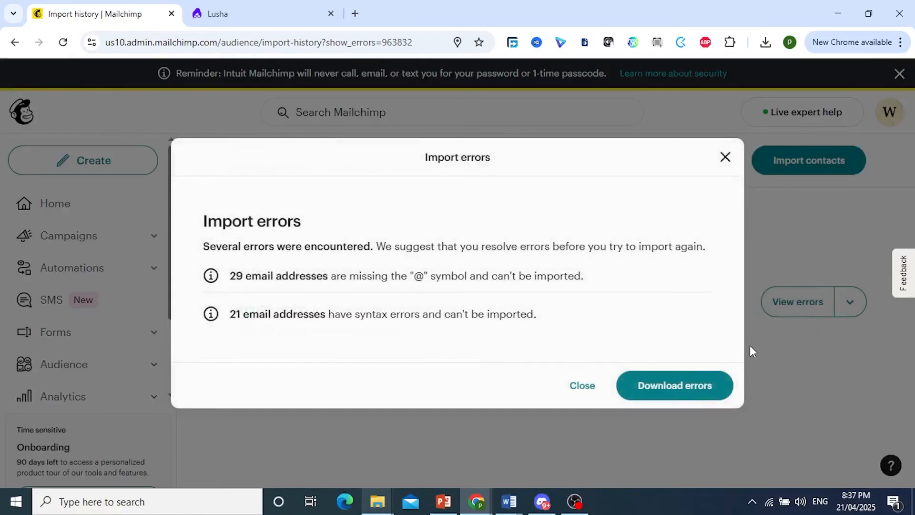
pyautogui.click(725, 157)
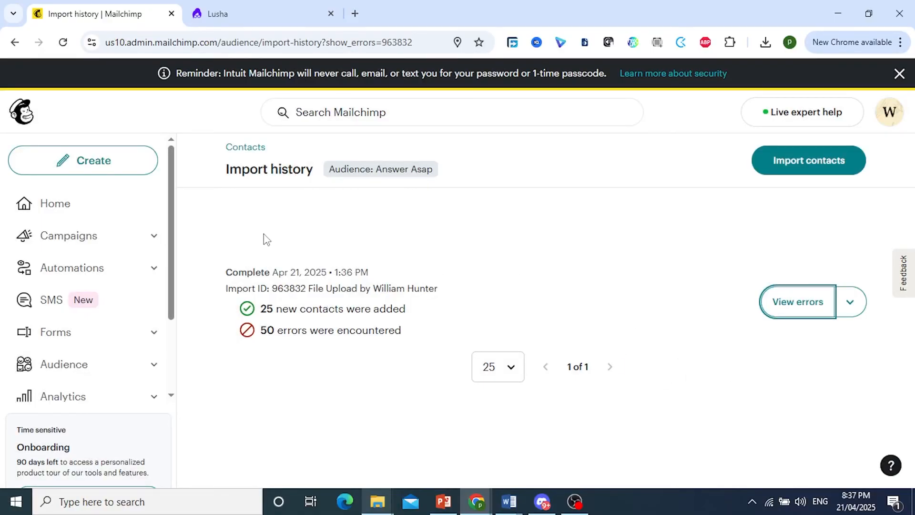
# Open all contacts of the Answer Asap audience and review the imported emails, names and phone numbers through the whole list.
pyautogui.click(657, 512)
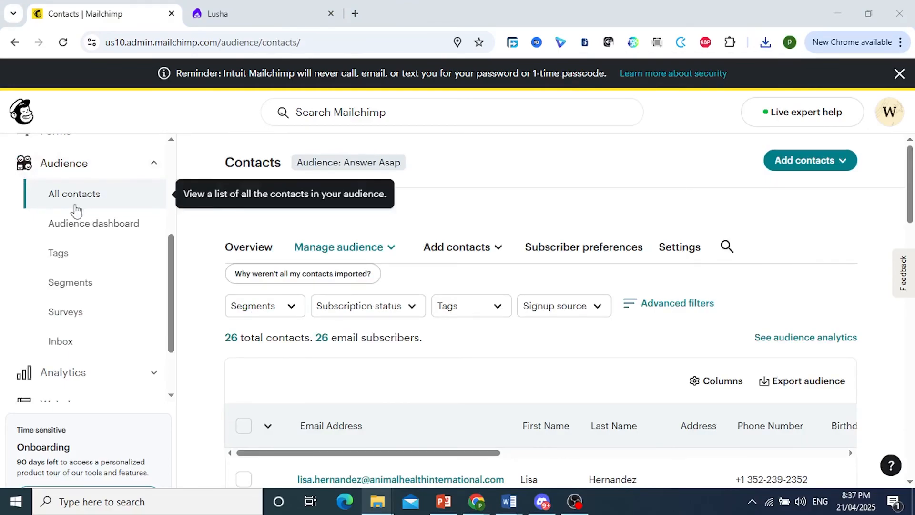
pyautogui.scroll(-5, 286, 310)
pyautogui.scroll(3, 292, 323)
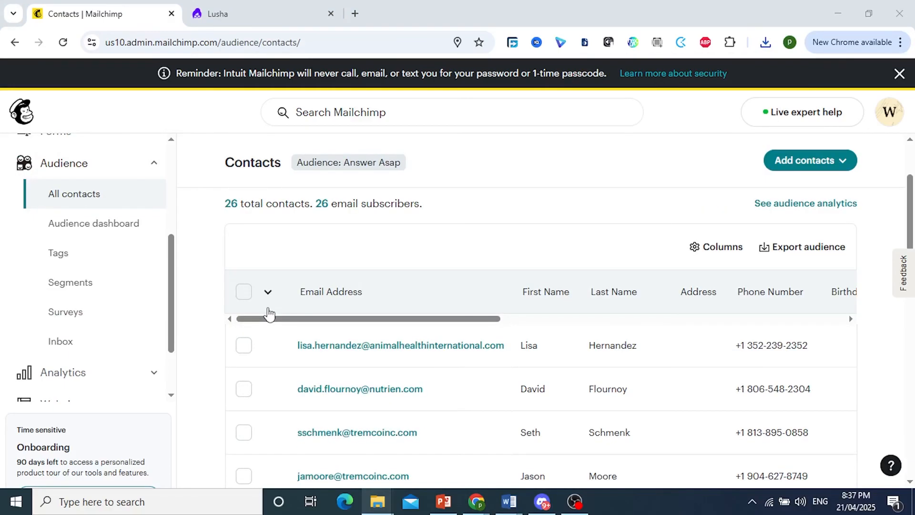
pyautogui.scroll(-5, 381, 372)
pyautogui.scroll(-4, 569, 325)
pyautogui.moveTo(466, 284); pyautogui.dragTo(372, 278)
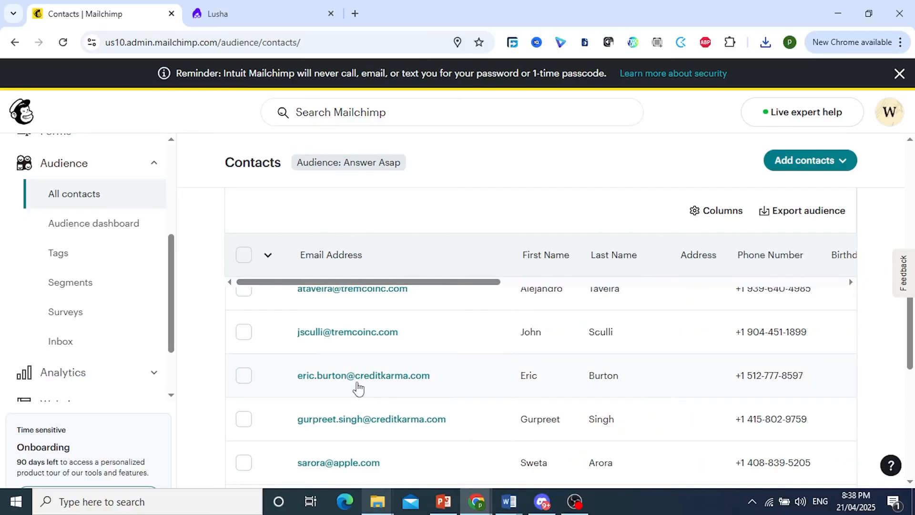
pyautogui.scroll(-10, 358, 389)
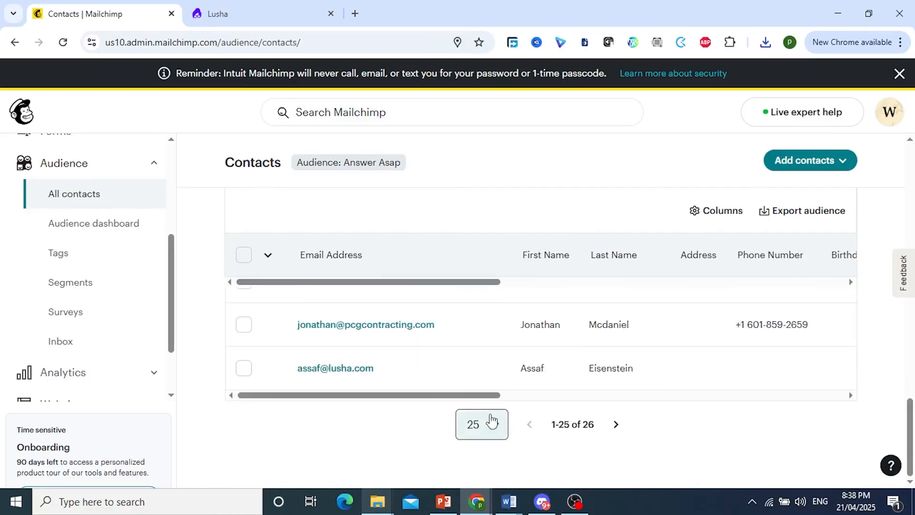
pyautogui.scroll(5, 491, 419)
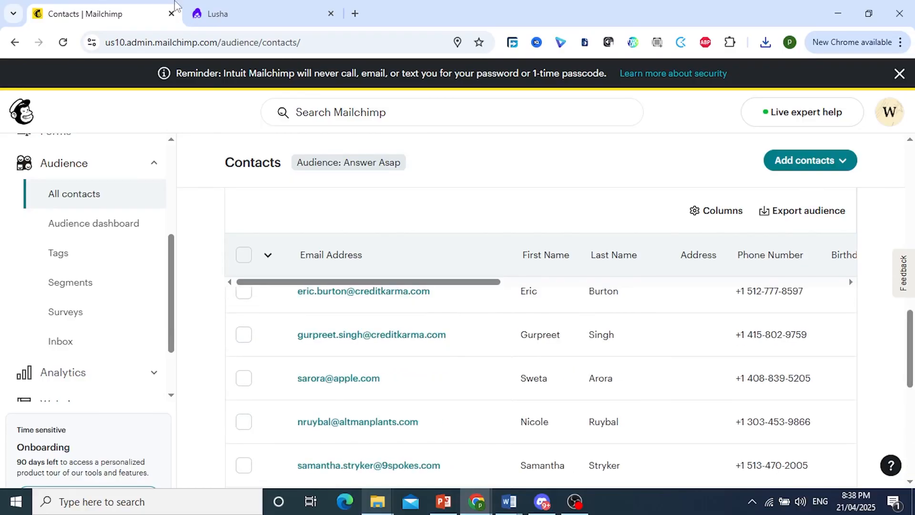
# Switch to Lusha to recheck the Outreach selection, and return to Mailchimp to check the audience's total contacts.
pyautogui.click(193, 14)
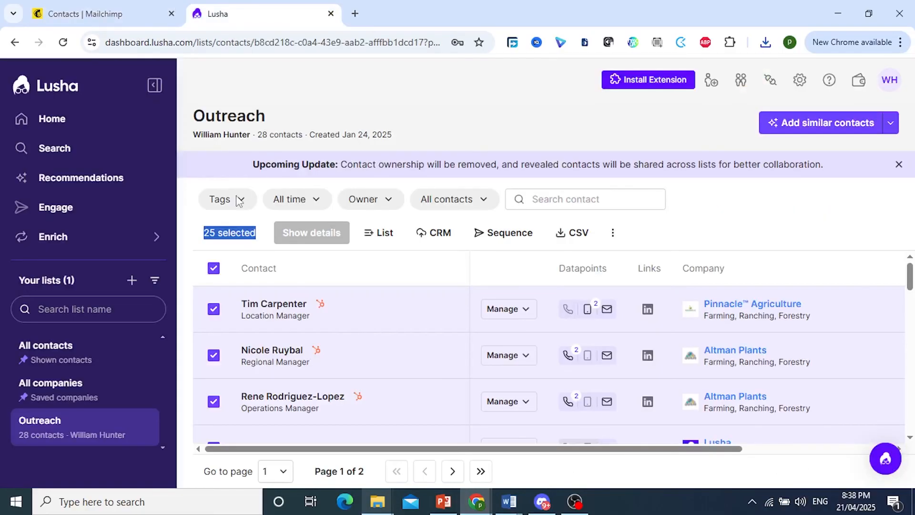
pyautogui.hotkey('ctrl', 'shift', 'Tab')
pyautogui.scroll(5, 495, 343)
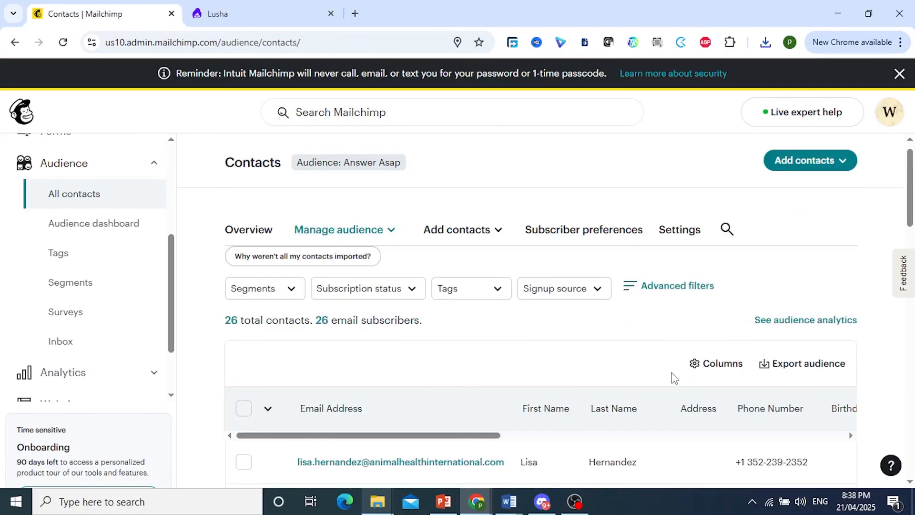
pyautogui.click(681, 510)
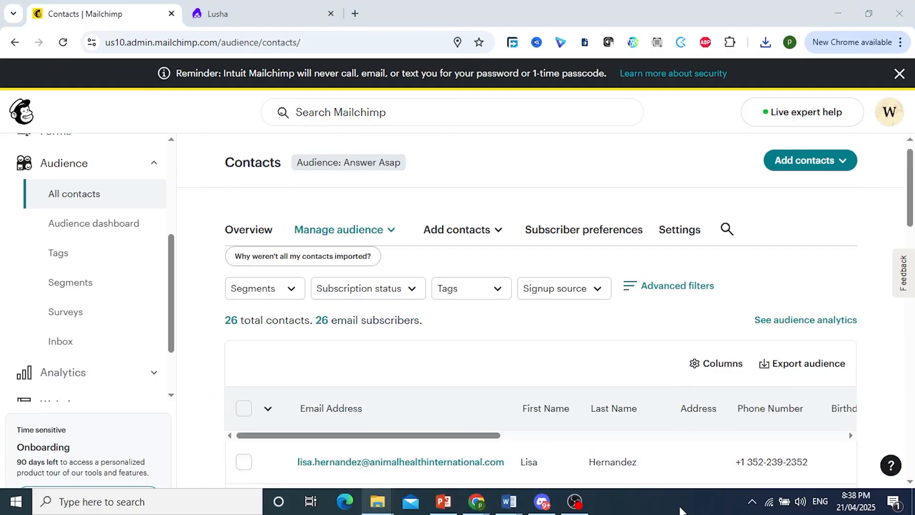